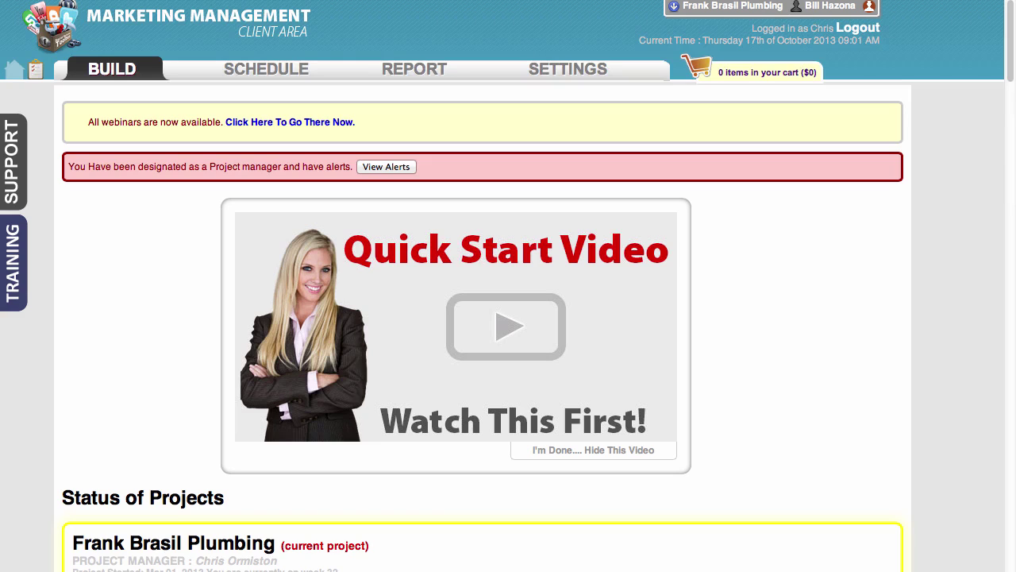
# - Open the Client Intake Form of the current project to its Basic Company Info section
pyautogui.moveTo(119, 71)
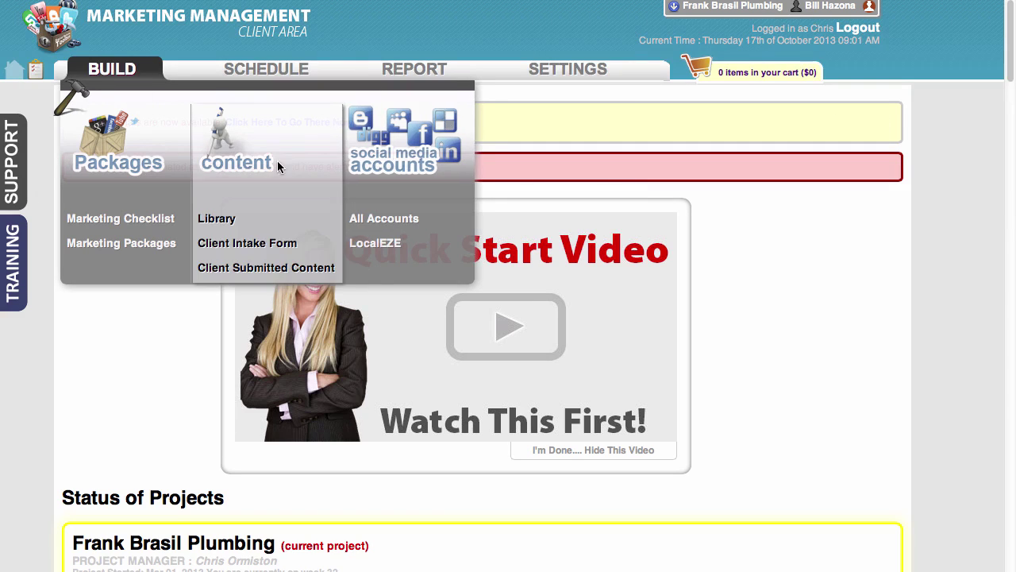
pyautogui.click(269, 242)
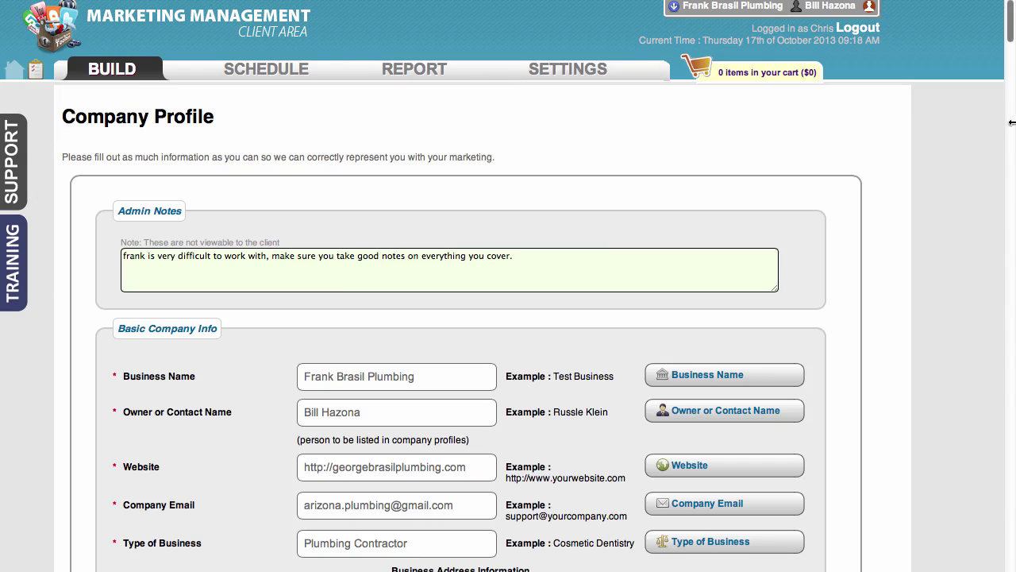
pyautogui.moveTo(1011, 37); pyautogui.dragTo(1011, 55)
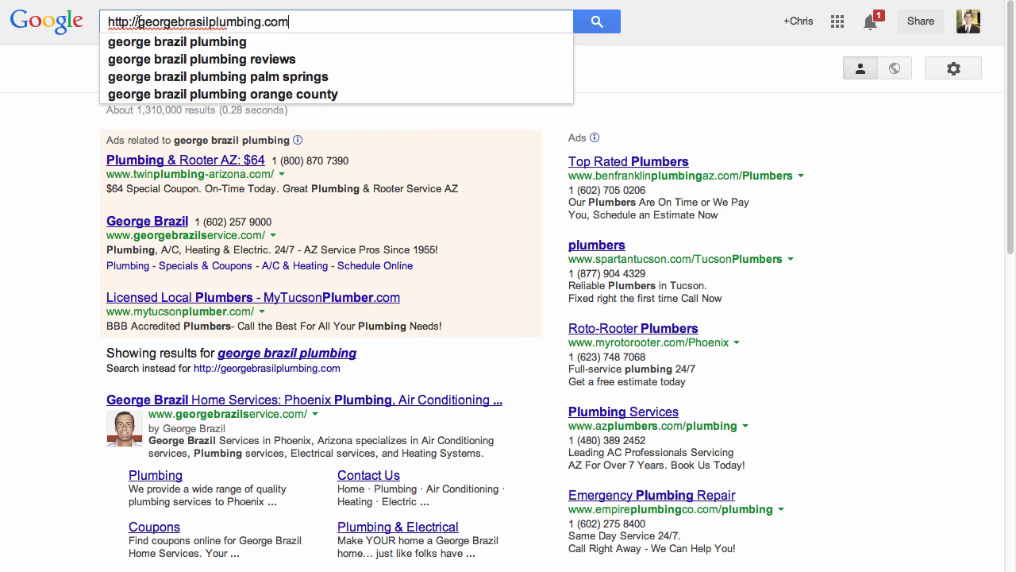
pyautogui.moveTo(139, 22); pyautogui.dragTo(99, 24)
pyautogui.press('BackSpace')
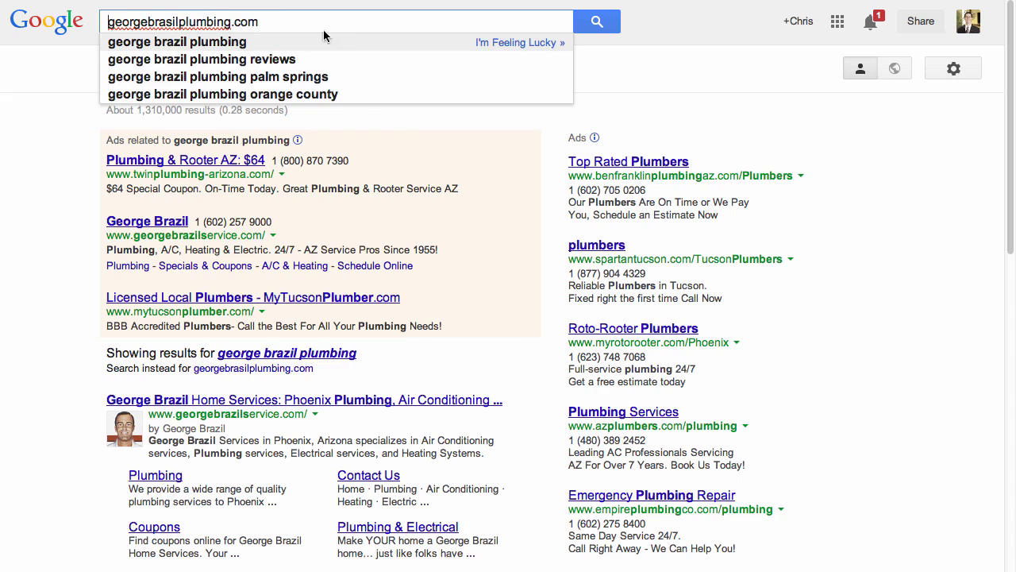
pyautogui.press('Return')
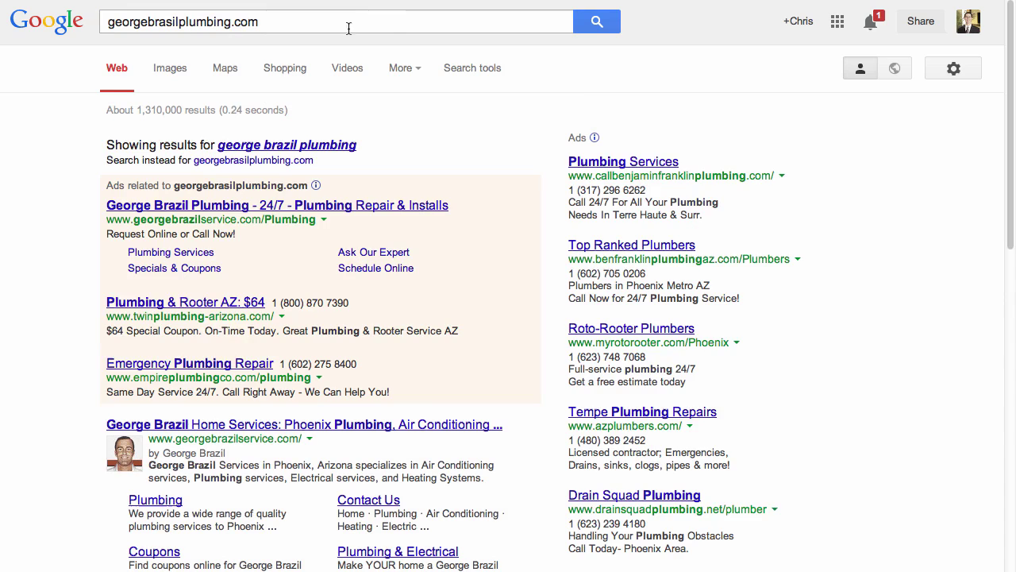
pyautogui.scroll(-4, 116, 300)
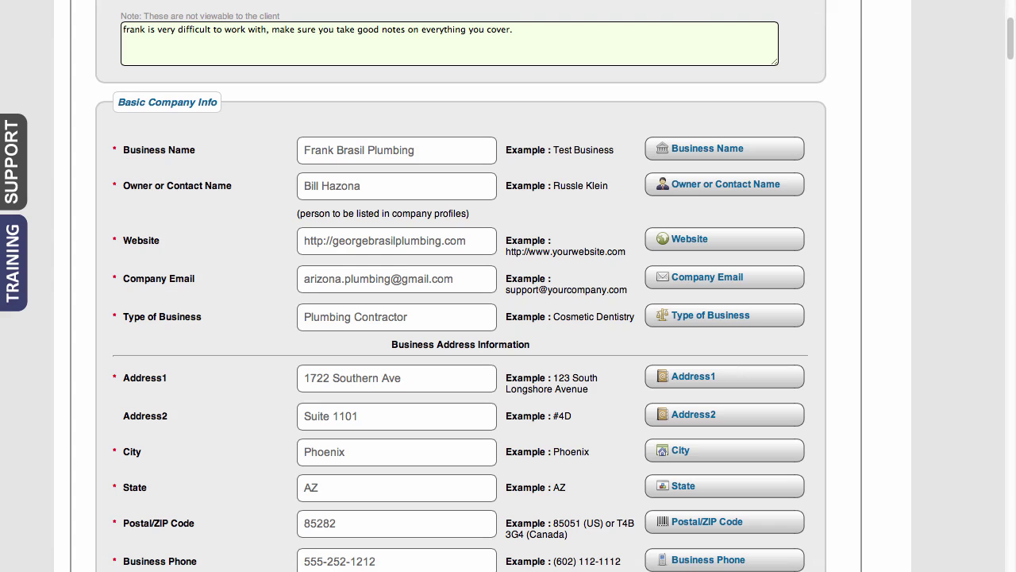
pyautogui.click(386, 243)
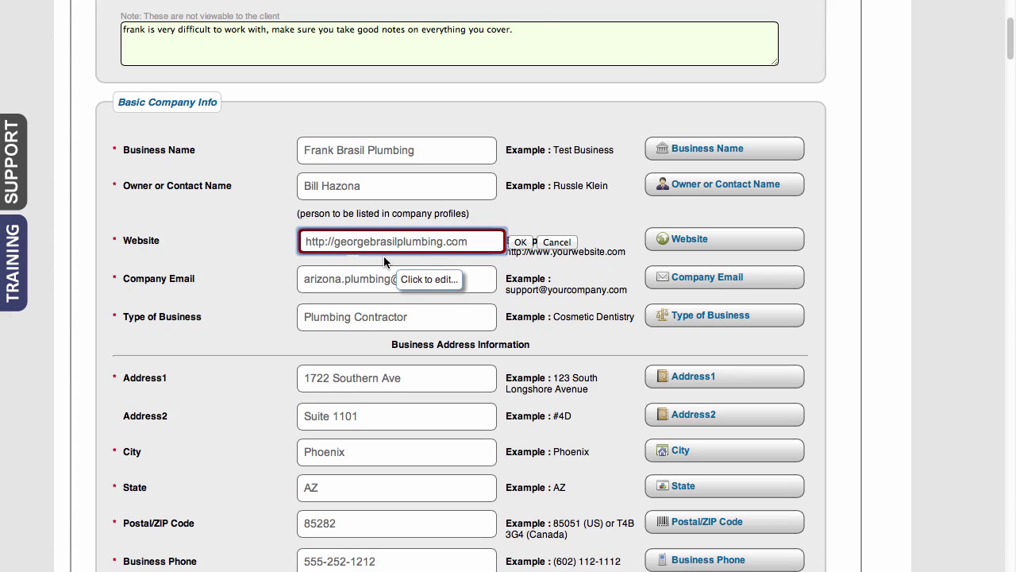
pyautogui.write('www.')
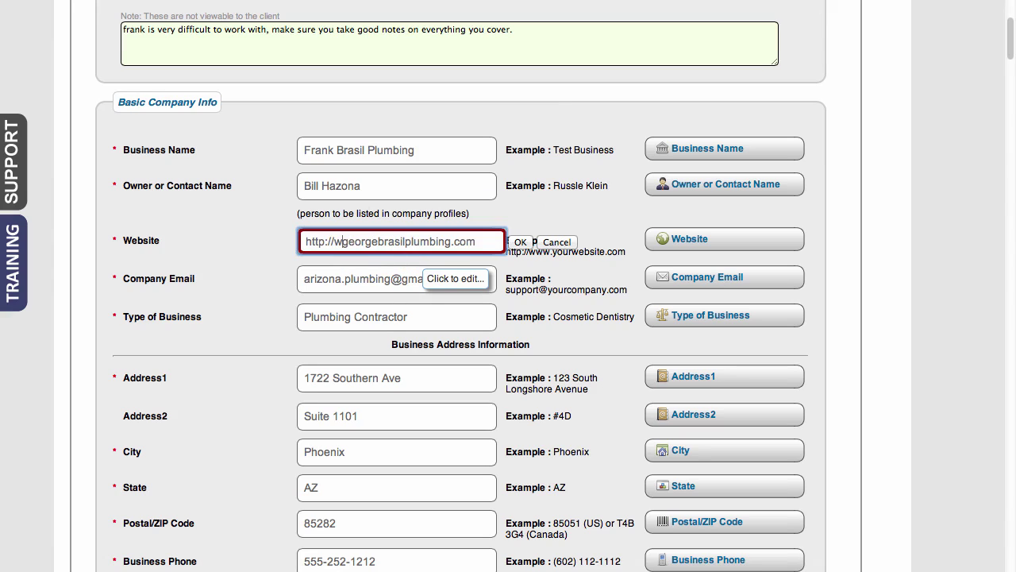
pyautogui.click(520, 242)
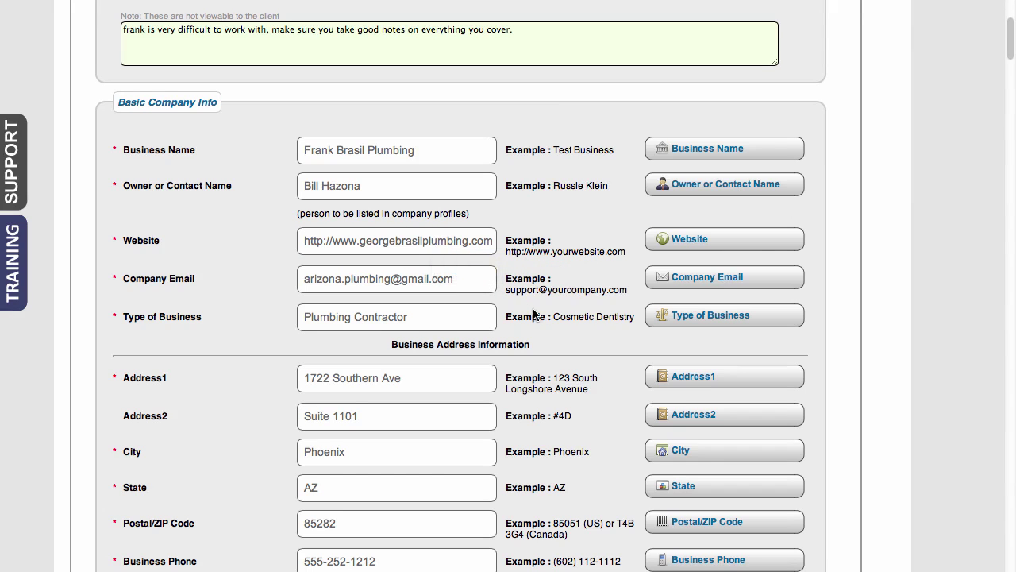
# - Look through the Google results for the plumbing company and open Google Maps
pyautogui.scroll(-5, 534, 310)
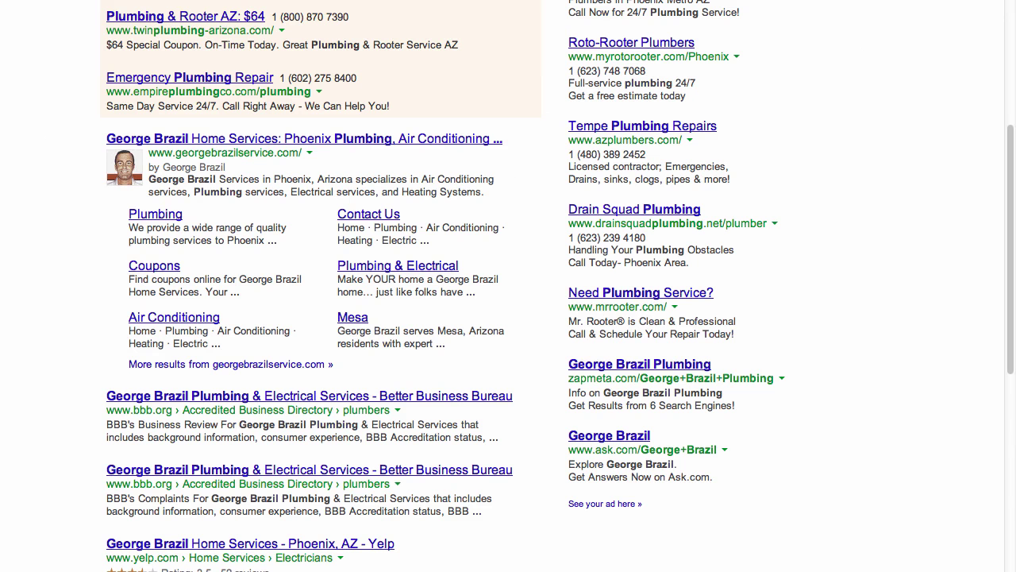
pyautogui.write('maps.')
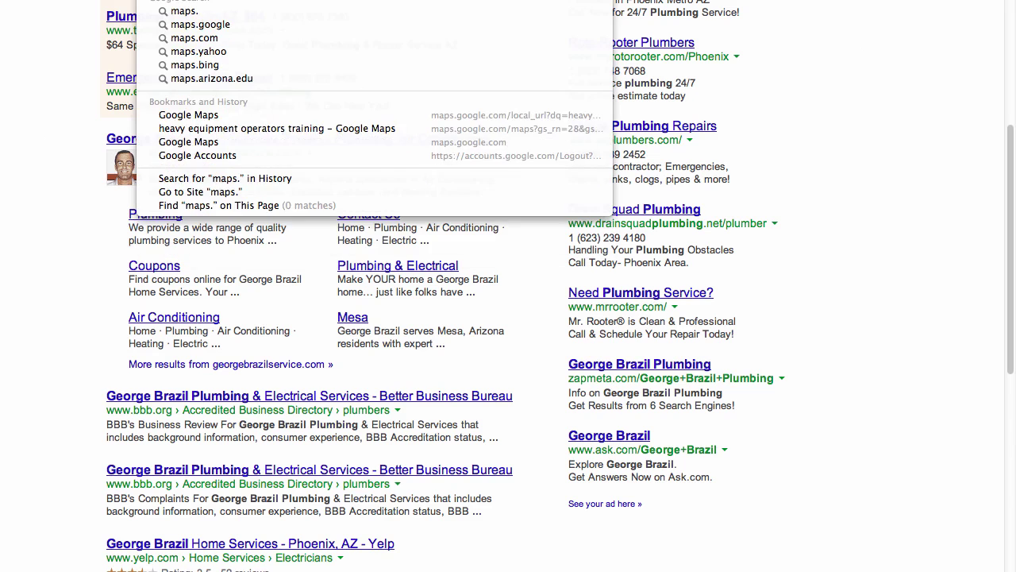
pyautogui.press('Return')
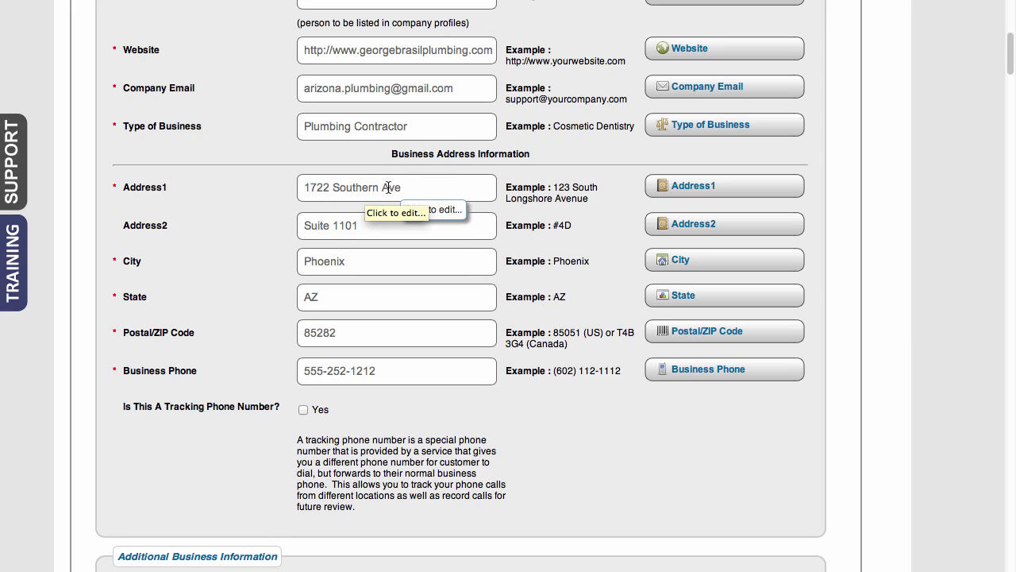
# - Spell out "Avenue" in Address1 and replace "Suite" with "#" in Address2 of the company profile, saving both fields
pyautogui.click(440, 196)
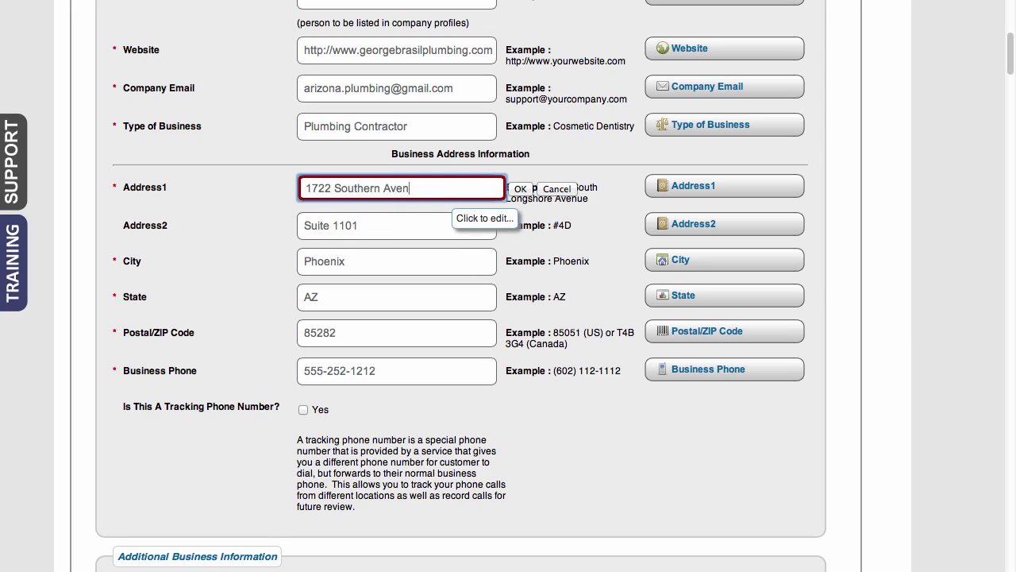
pyautogui.click(520, 189)
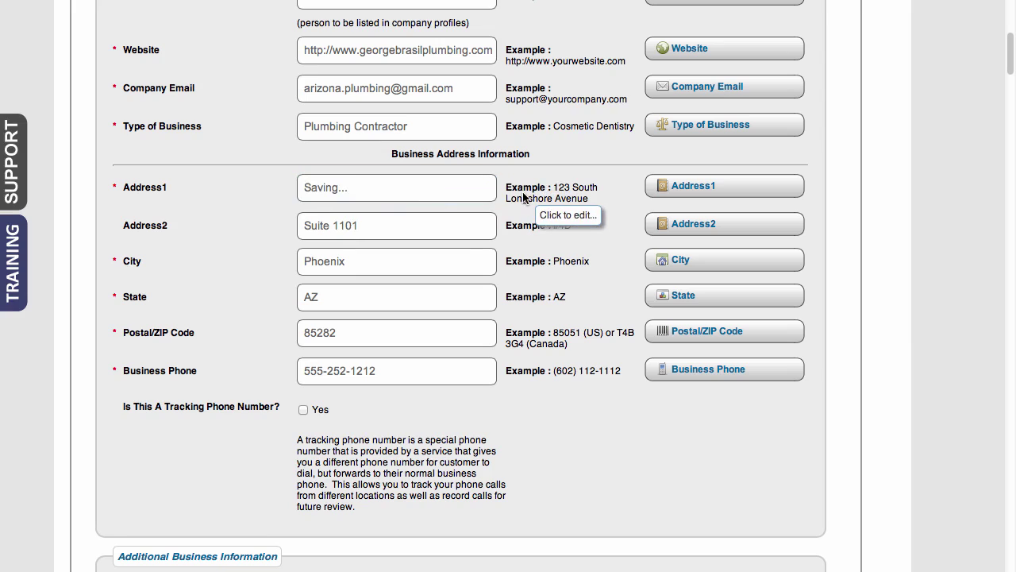
pyautogui.doubleClick(328, 229)
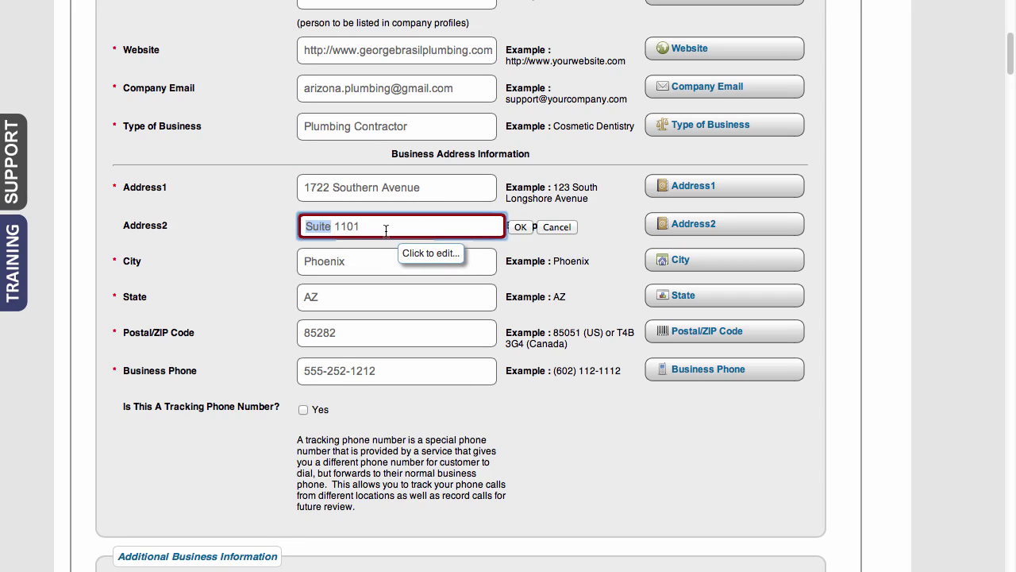
pyautogui.write('#')
pyautogui.press('Delete')
pyautogui.click(520, 228)
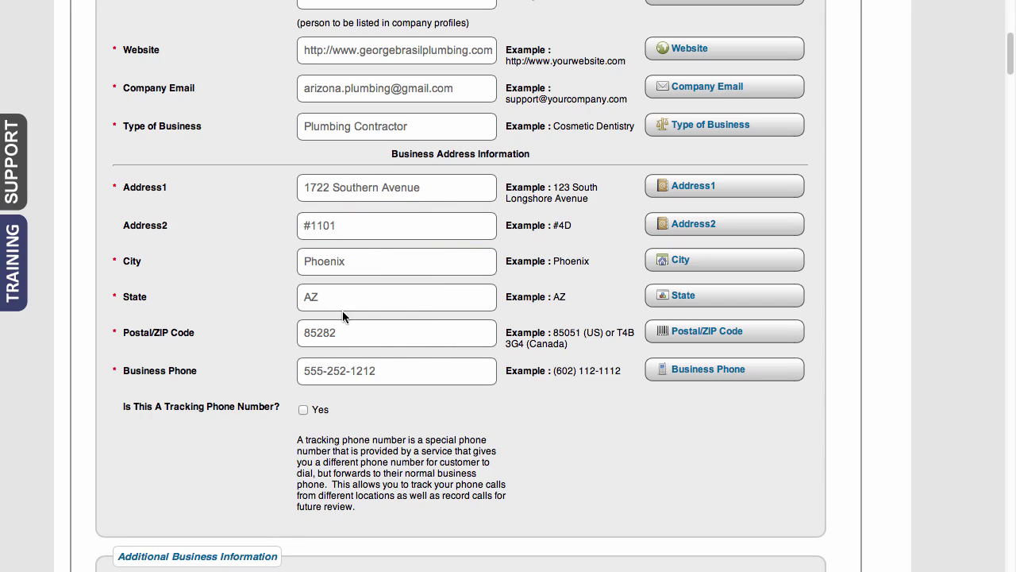
# - Reformat the Business Phone with the area code in parentheses followed by a space, and save it
pyautogui.click(349, 371)
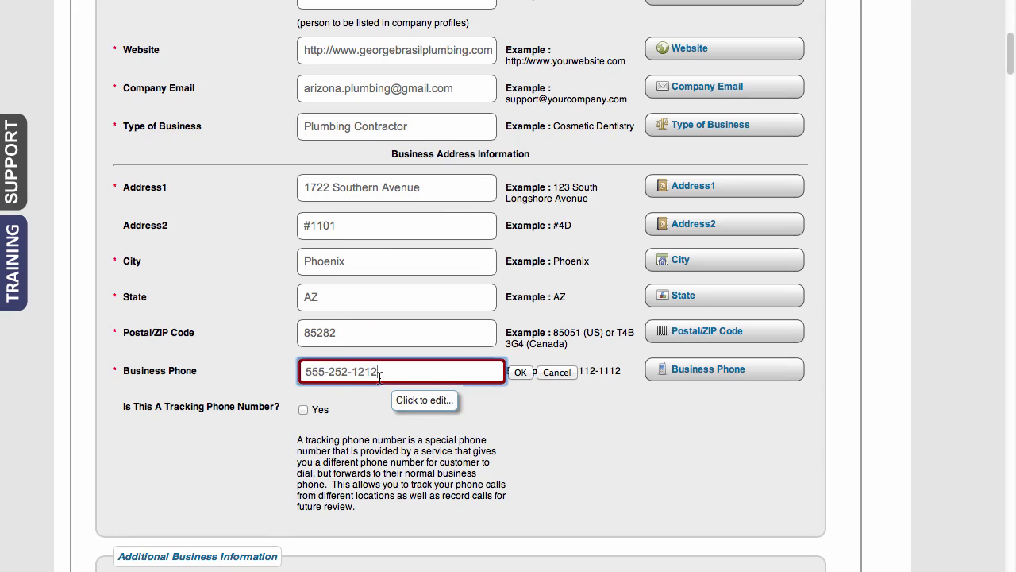
pyautogui.click(332, 372)
pyautogui.press('BackSpace')
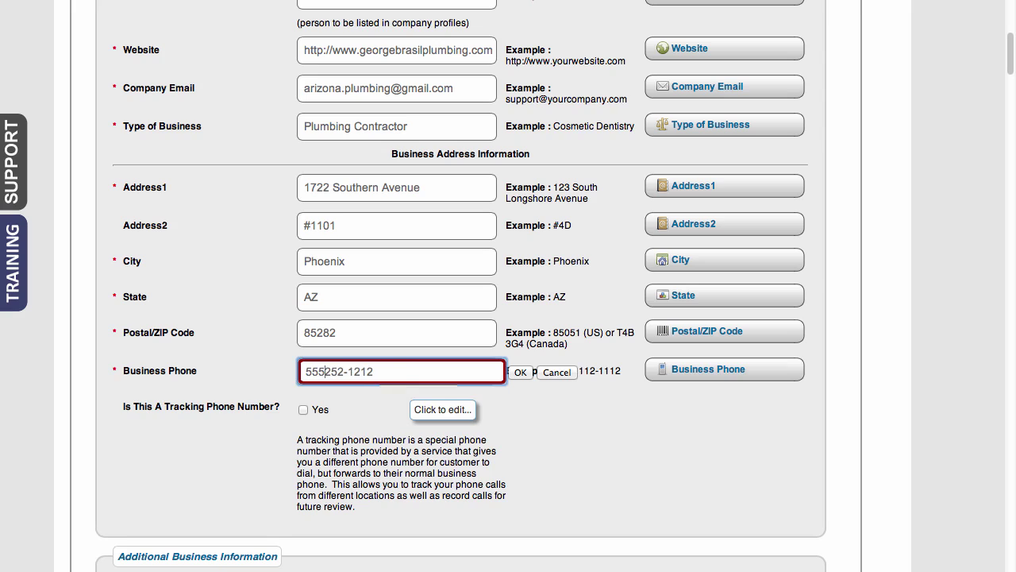
pyautogui.write(')')
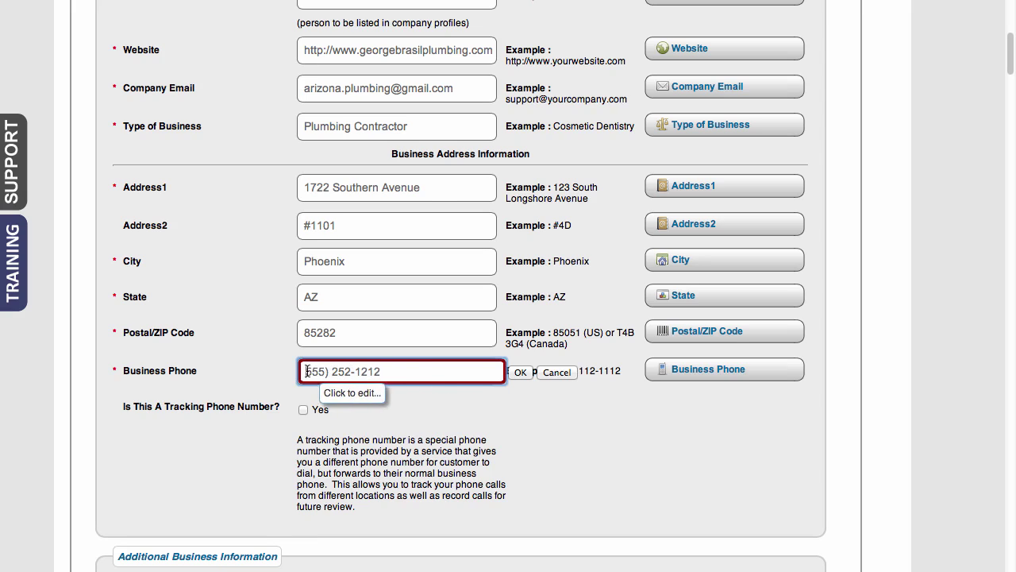
pyautogui.click(307, 371)
pyautogui.write('(')
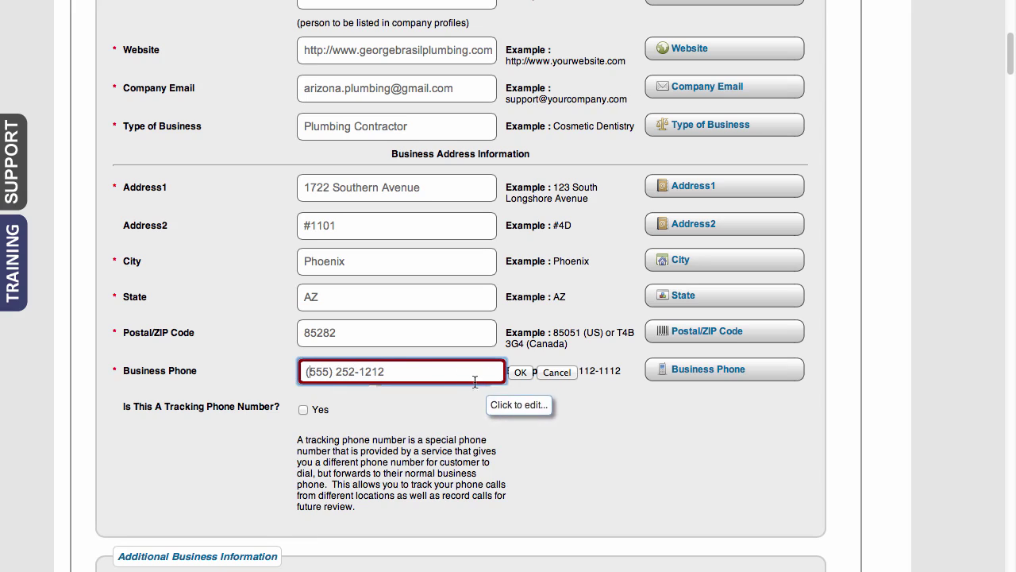
pyautogui.click(521, 372)
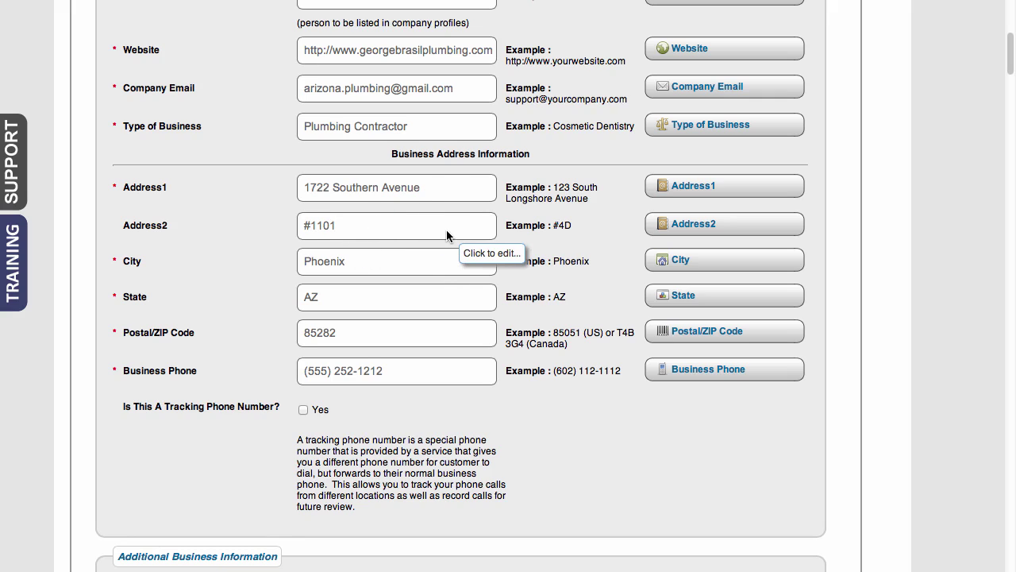
# - Review the Additional Business Information fields and go to the Manage Projects page
pyautogui.scroll(-4, 466, 328)
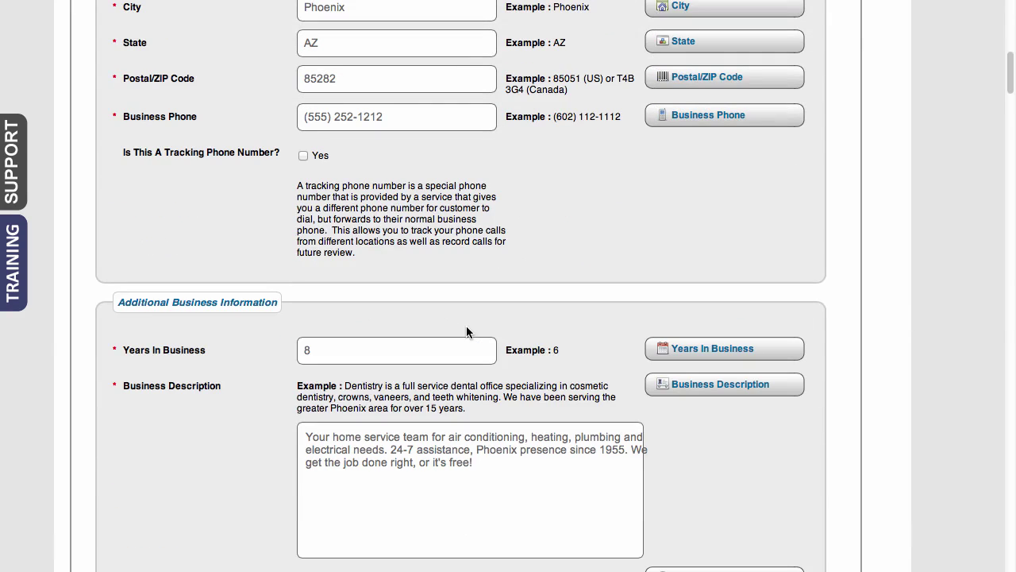
pyautogui.scroll(-4, 495, 332)
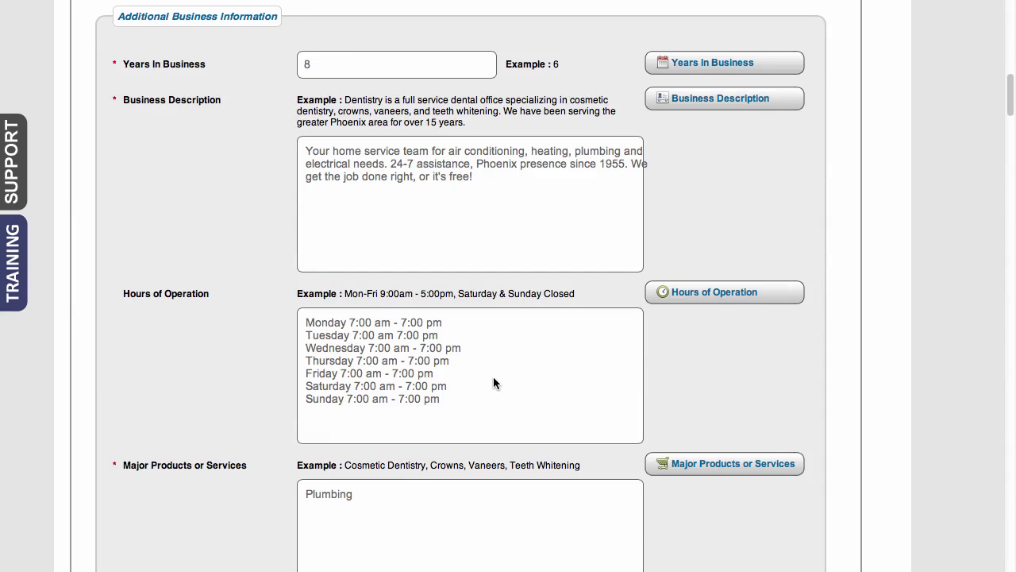
pyautogui.scroll(-5, 494, 384)
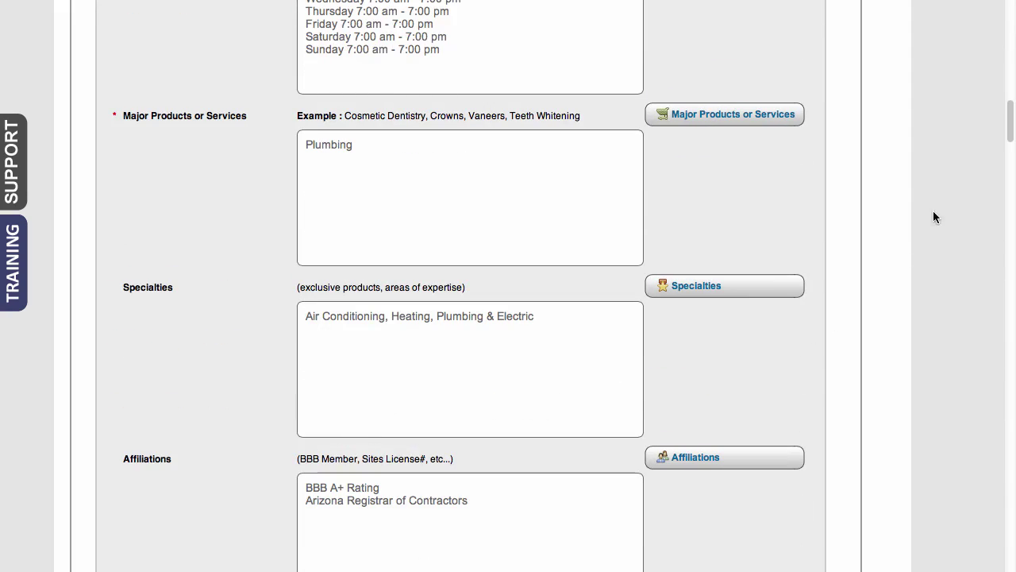
pyautogui.moveTo(1009, 139); pyautogui.dragTo(906, 179)
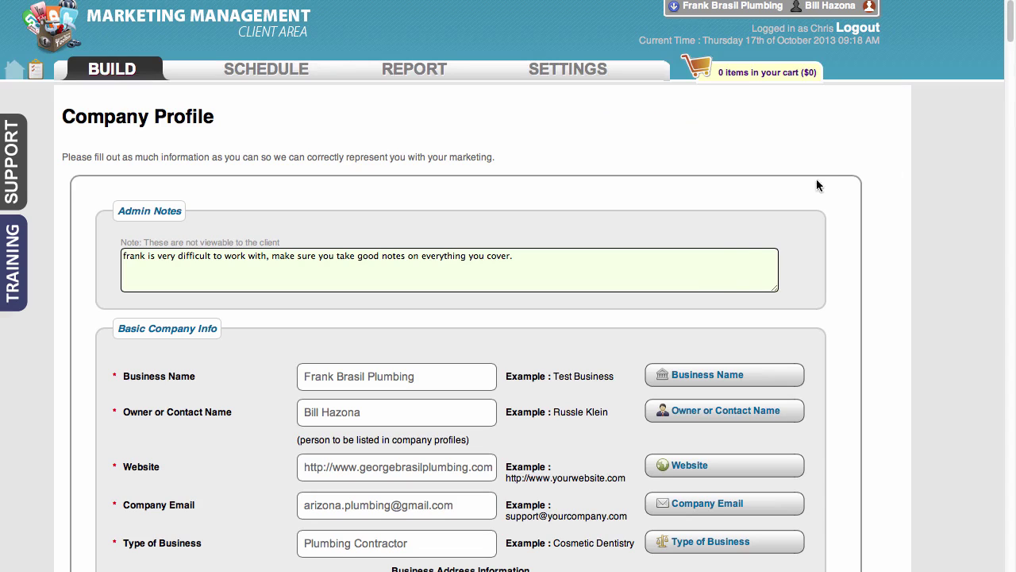
pyautogui.click(567, 70)
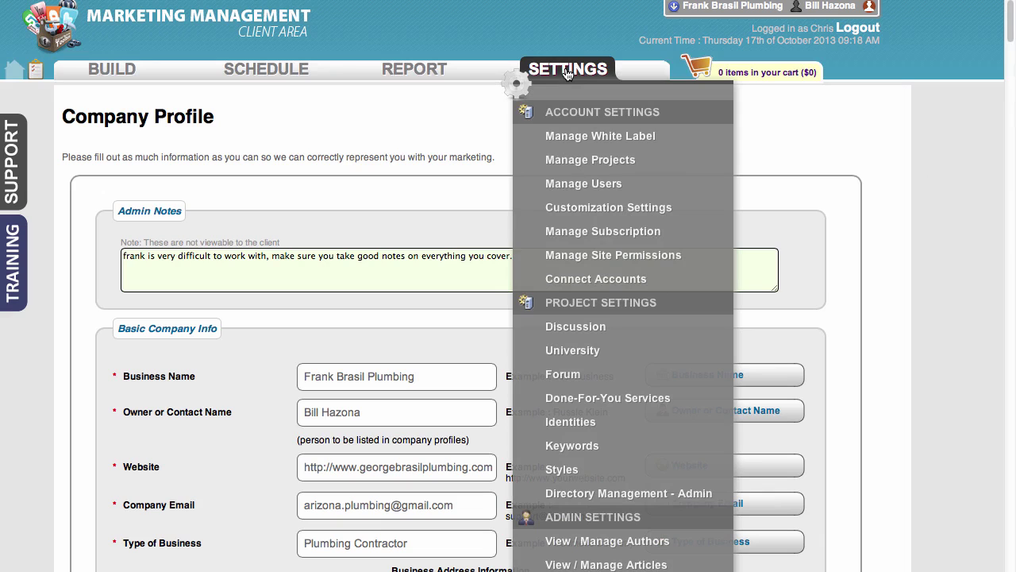
pyautogui.click(604, 161)
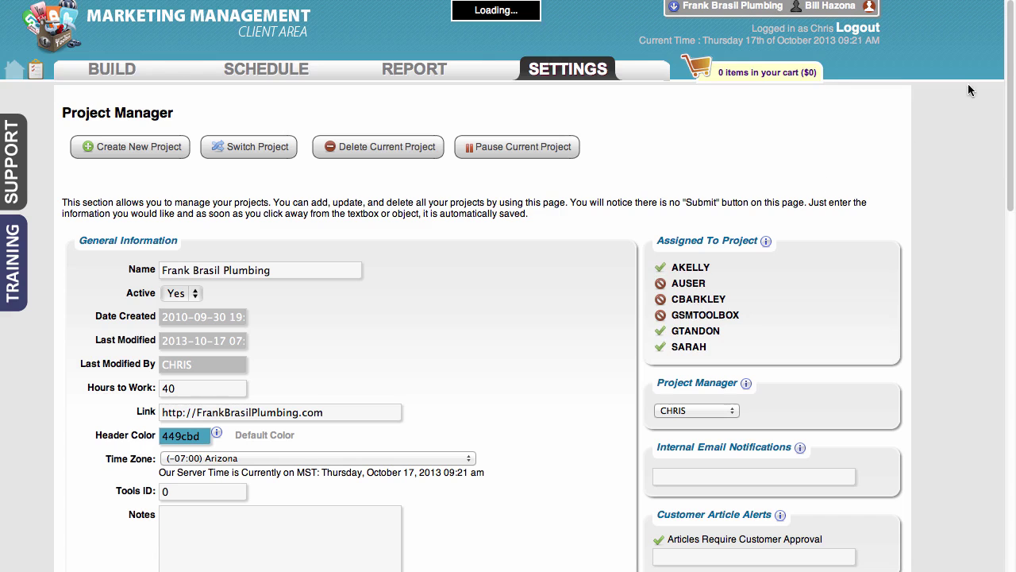
# - Open the Customer Intake Form request email from the project's Customer Login section
pyautogui.scroll(-1, 1013, 61)
pyautogui.scroll(-10, 1012, 61)
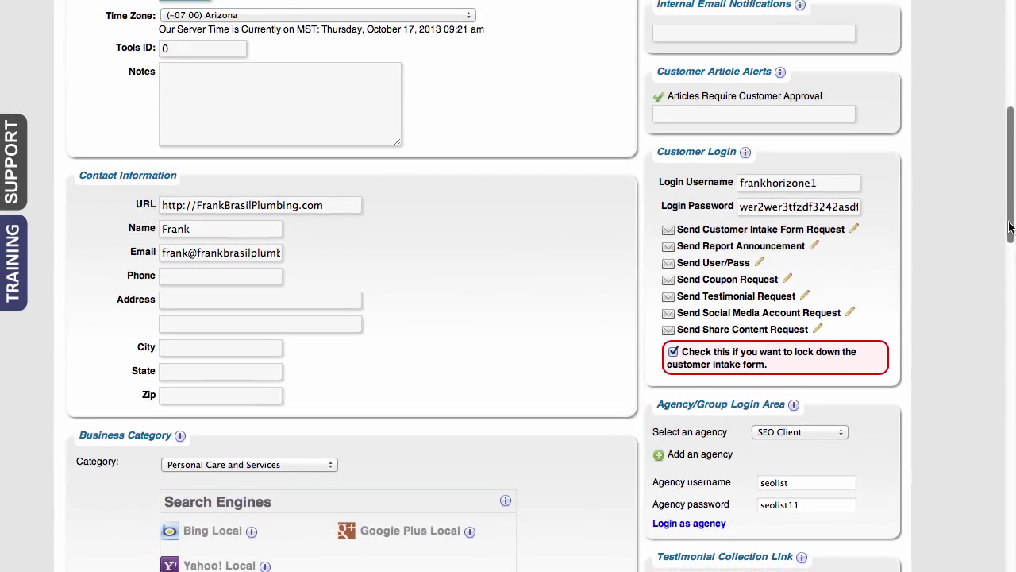
pyautogui.scroll(10, 1011, 75)
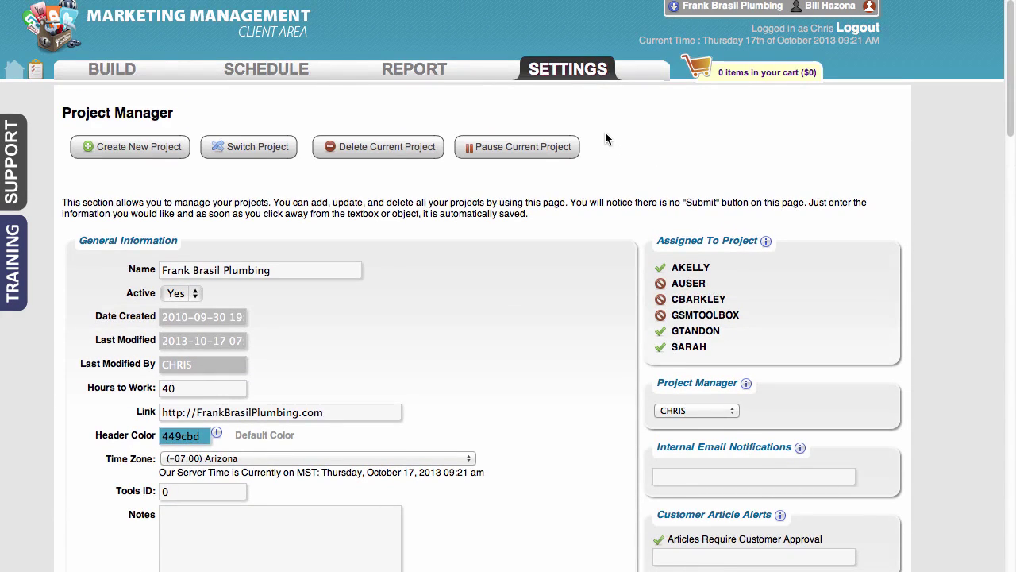
pyautogui.scroll(-3, 651, 349)
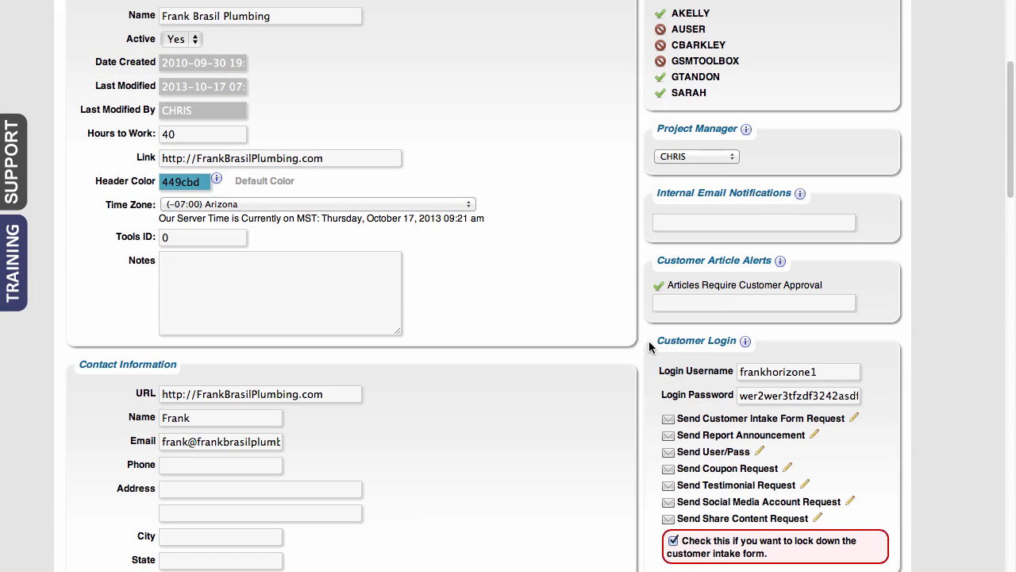
pyautogui.click(705, 418)
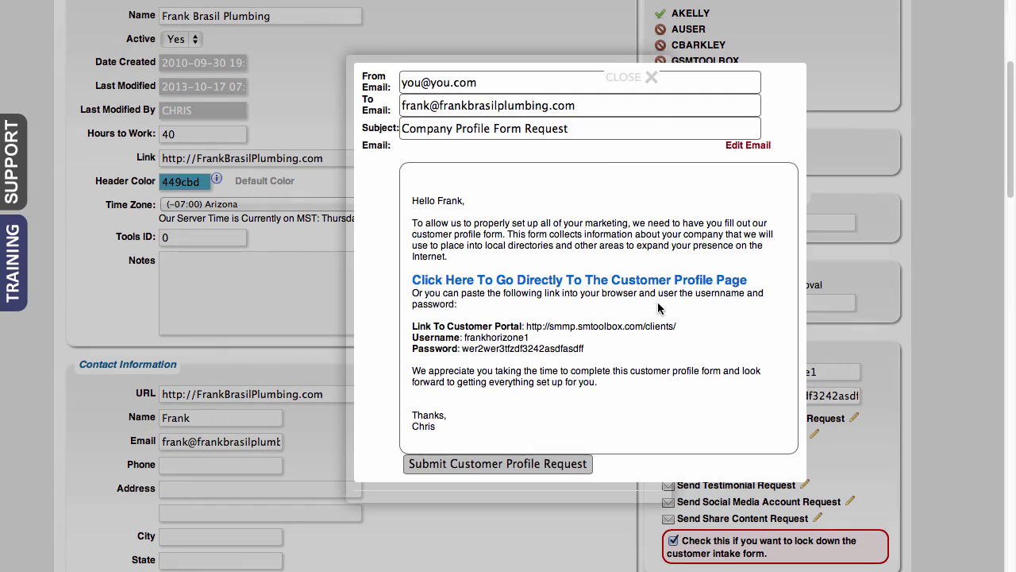
# - Open the email's customer profile page link in a new tab and inspect the Website entry in the client's view
pyautogui.rightClick(610, 286)
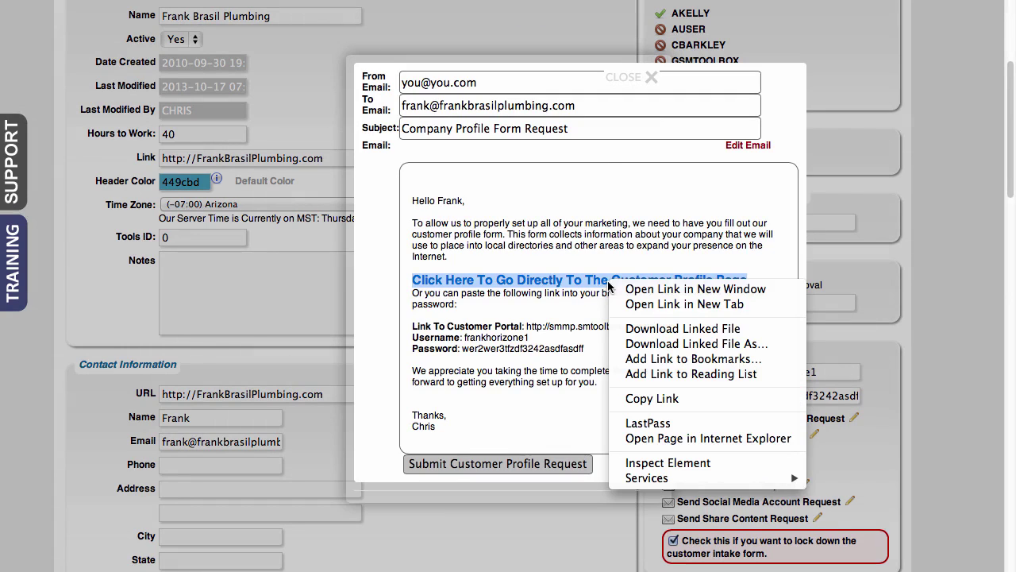
pyautogui.click(664, 305)
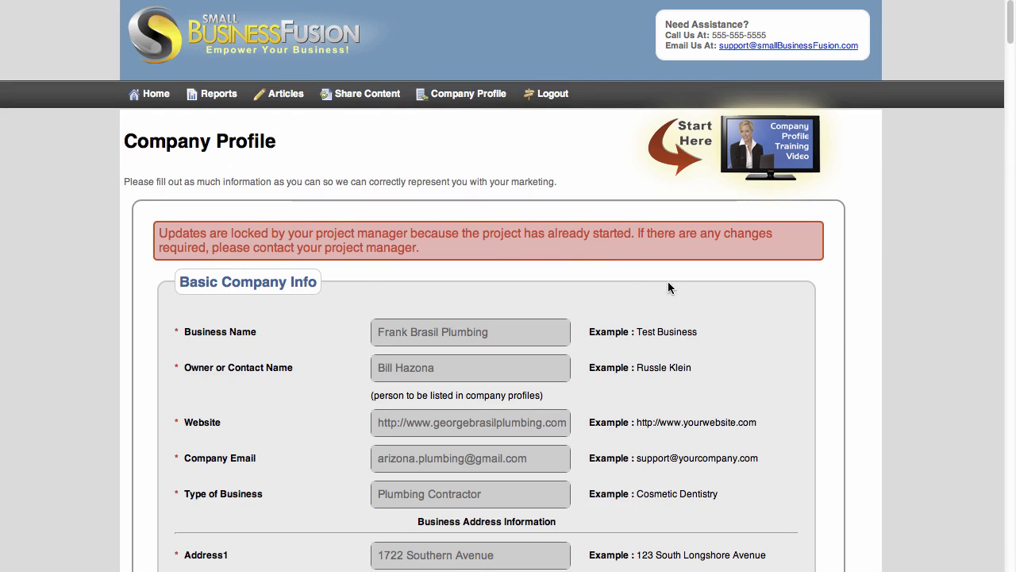
pyautogui.scroll(-5, 667, 287)
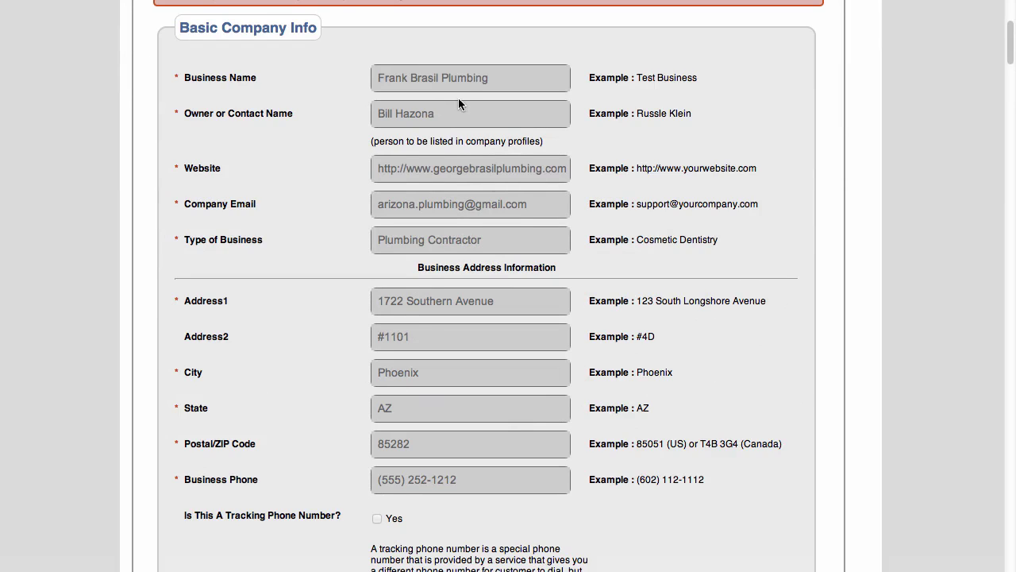
pyautogui.doubleClick(406, 169)
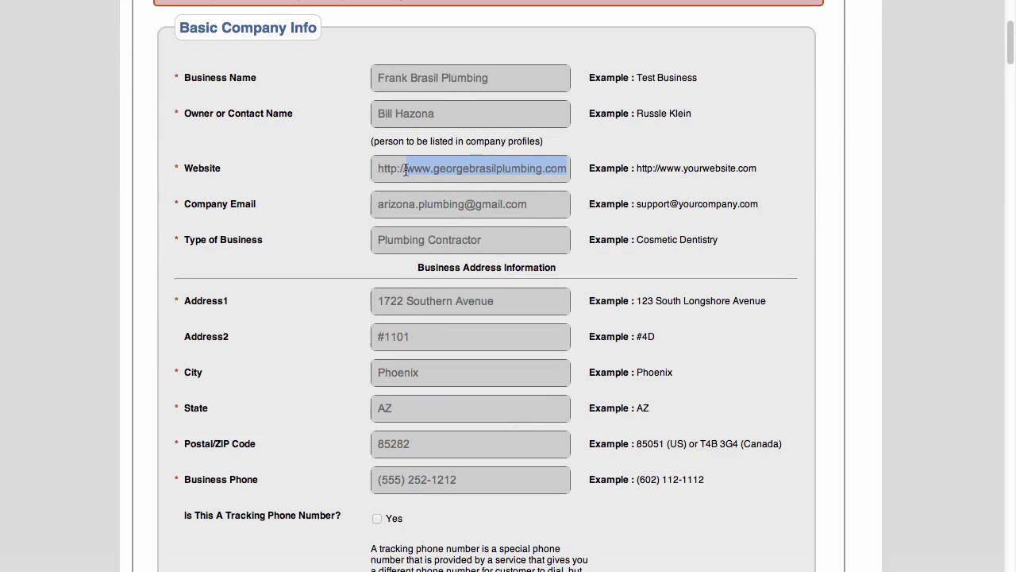
# - Examine the notice above Basic Company Info in the client's view and close the Customer Intake Form request email
pyautogui.moveTo(1010, 42); pyautogui.dragTo(961, 46)
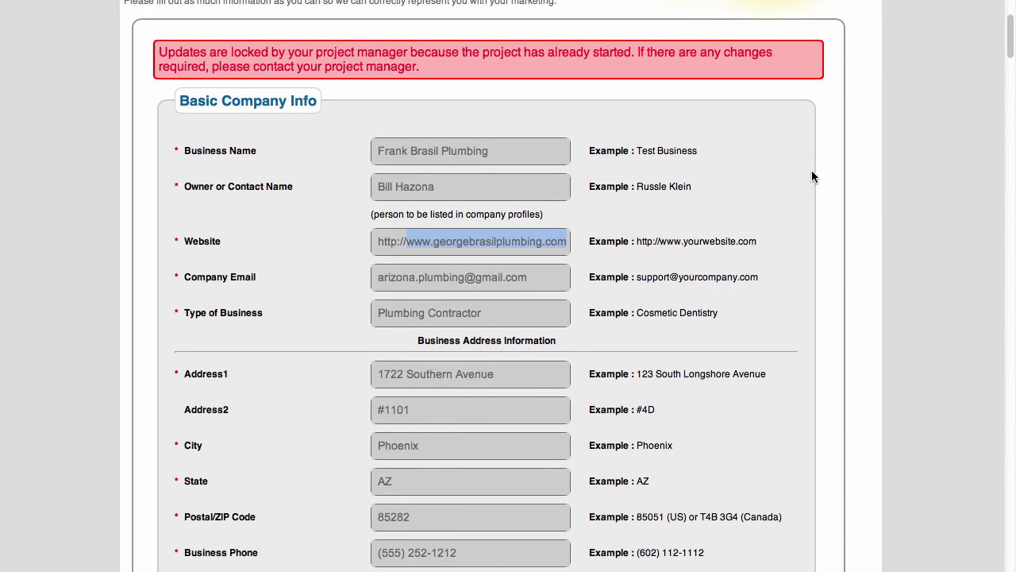
pyautogui.scroll(5, 667, 91)
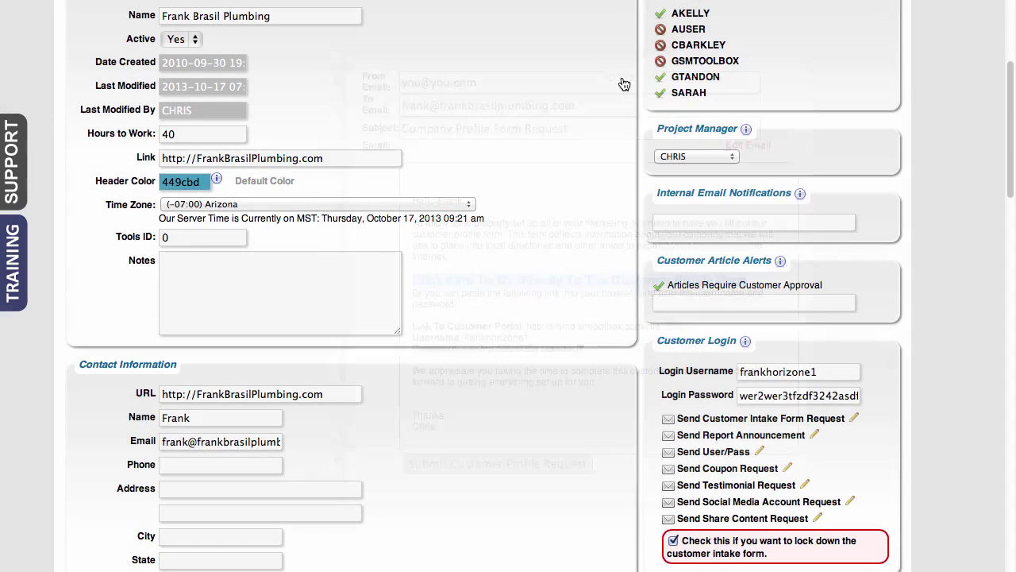
pyautogui.click(622, 81)
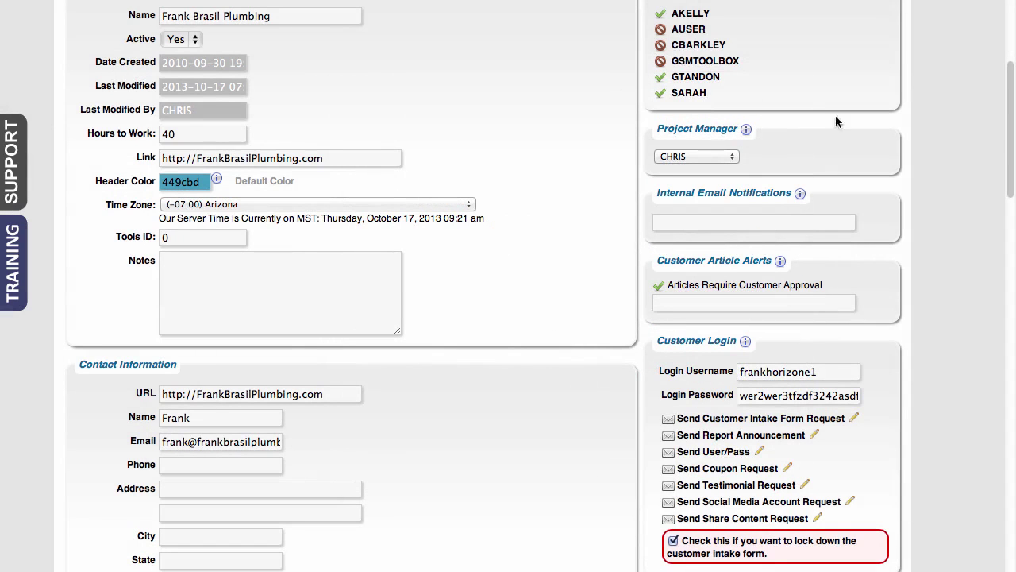
# - Leave the Project Manager page and go to the home page containing the Status of Projects section
pyautogui.moveTo(1011, 146); pyautogui.dragTo(1008, 70)
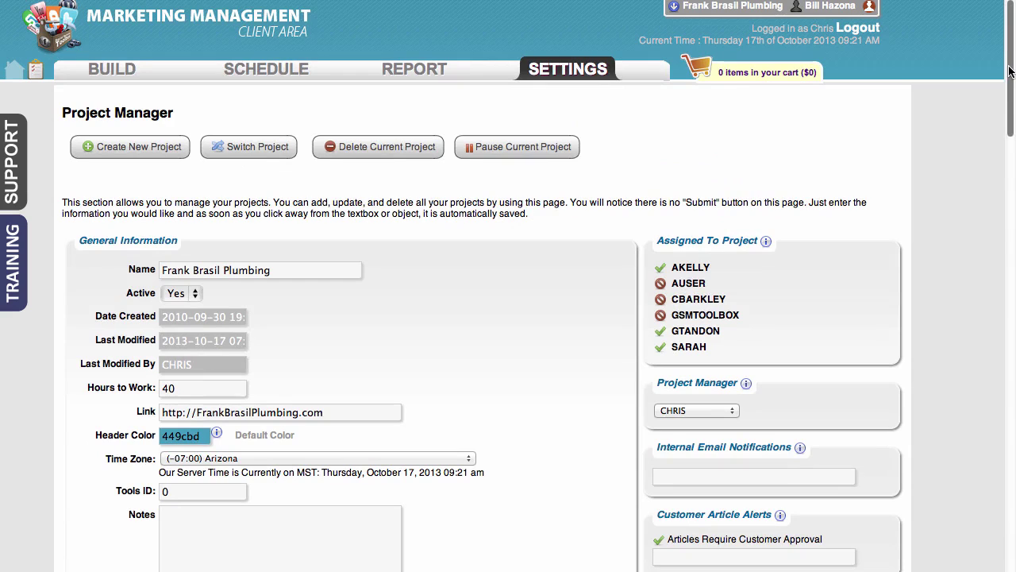
pyautogui.moveTo(585, 83)
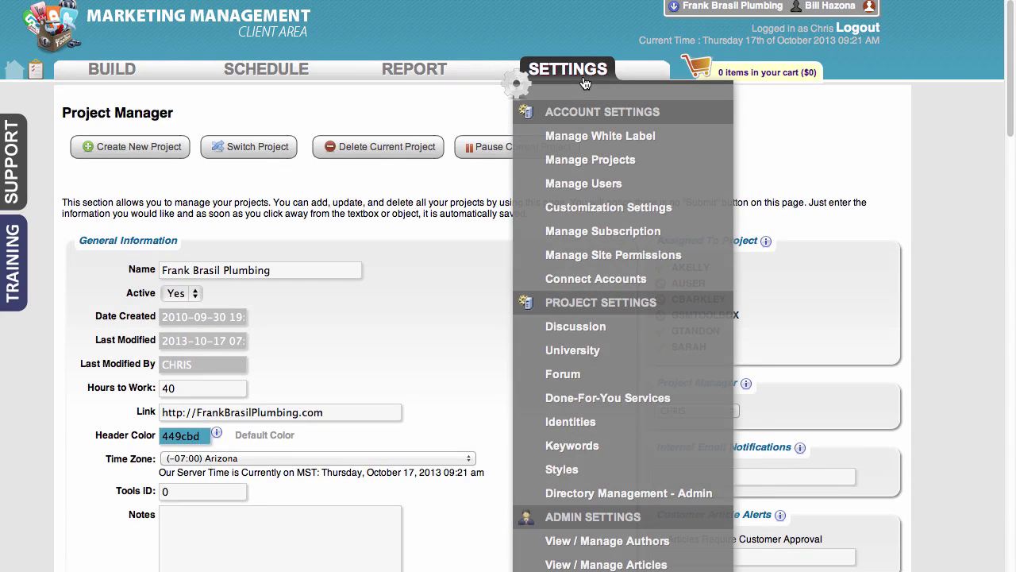
pyautogui.moveTo(120, 75)
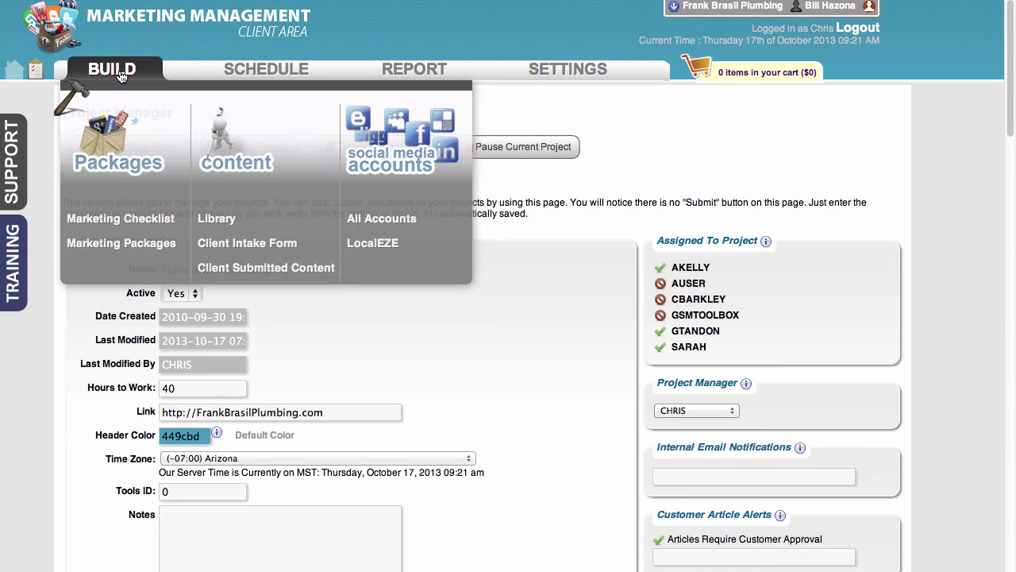
pyautogui.click(62, 99)
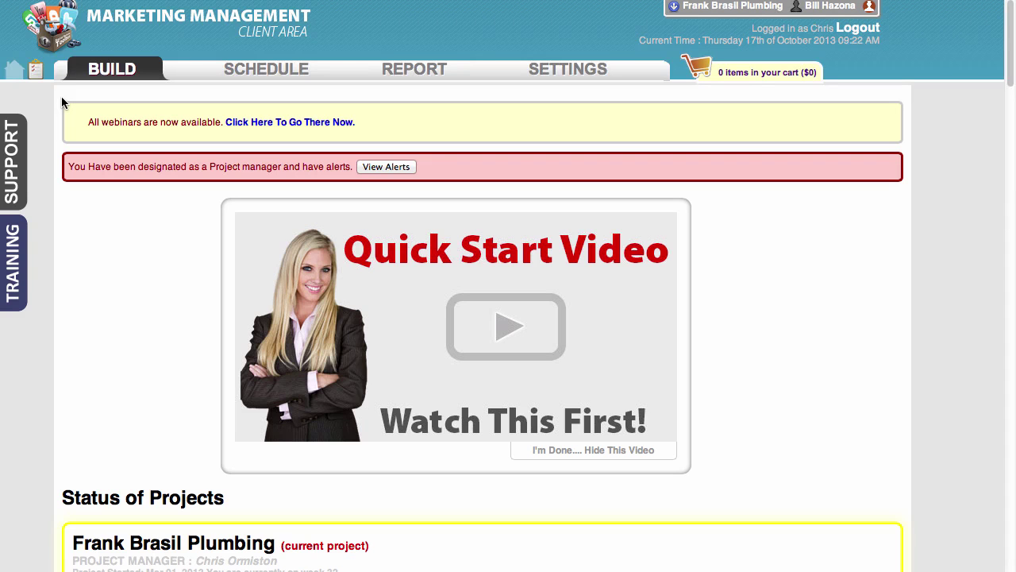